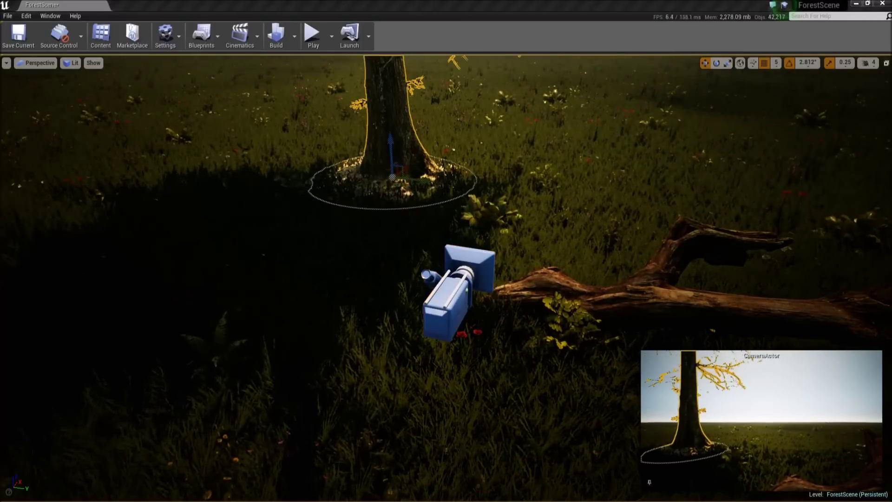
# Switch the gizmo to Translate and view the scene through the CameraActor
pyautogui.press('w')
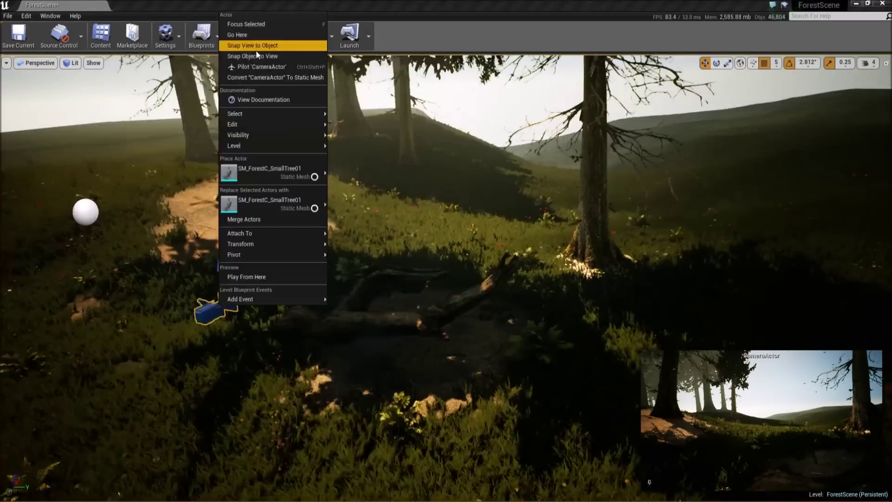
pyautogui.click(255, 45)
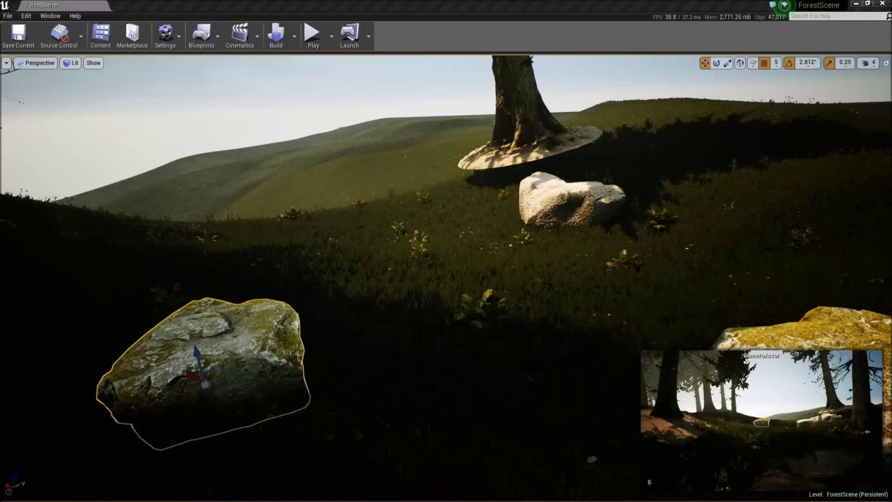
# Select the white rock behind the foreground rock, then look through the camera at the forest
pyautogui.click(572, 199)
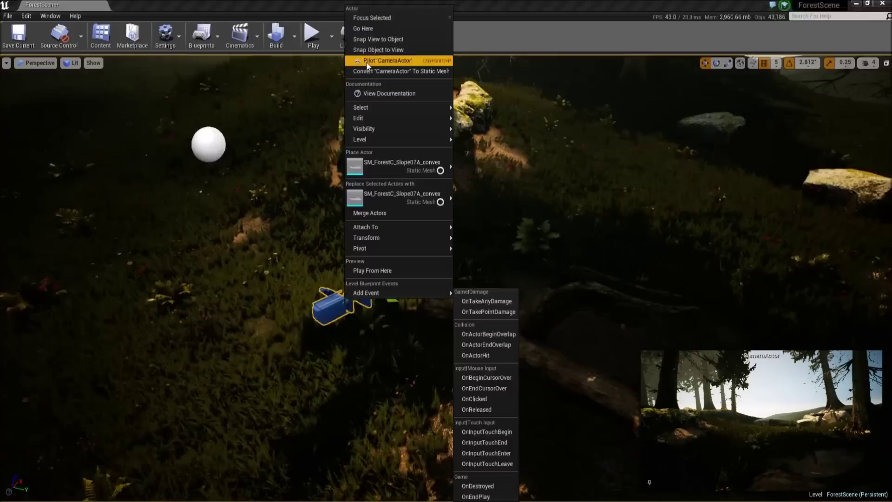
pyautogui.click(367, 63)
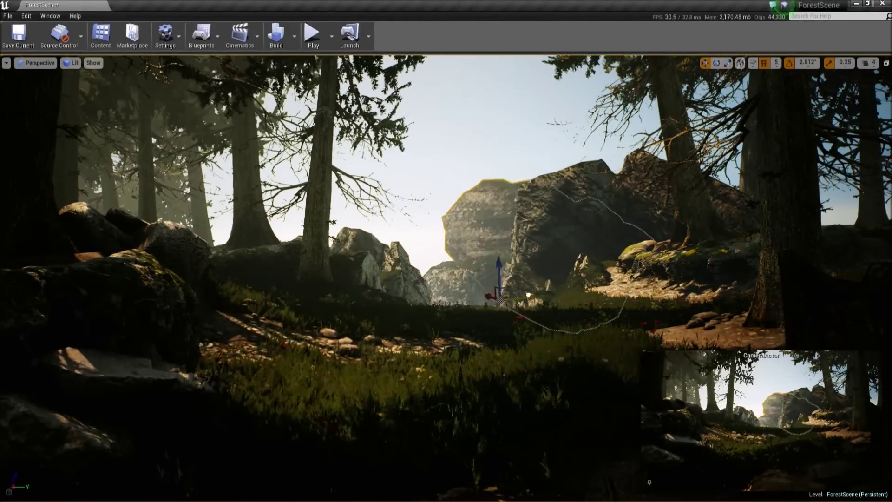
# Inspect the left tree, the large path rock and the sapling, then frame a rock
pyautogui.rightClick(488, 155)
pyautogui.click(490, 220)
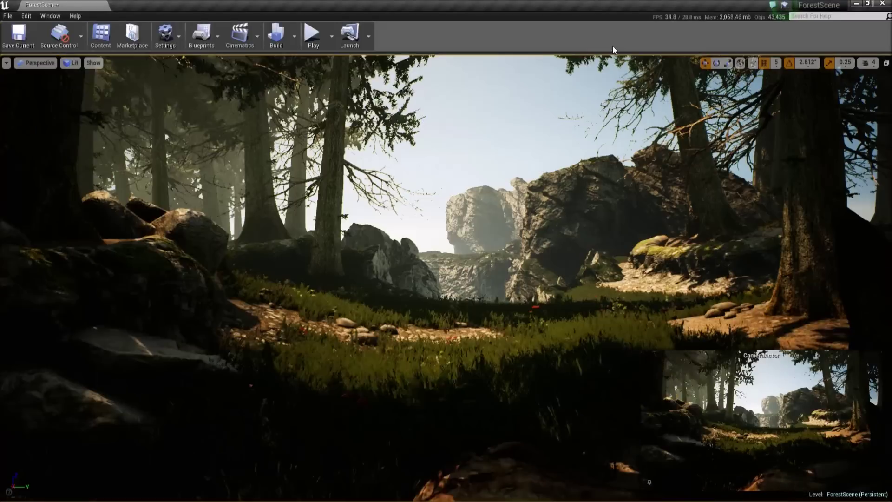
pyautogui.click(224, 199)
pyautogui.click(597, 209)
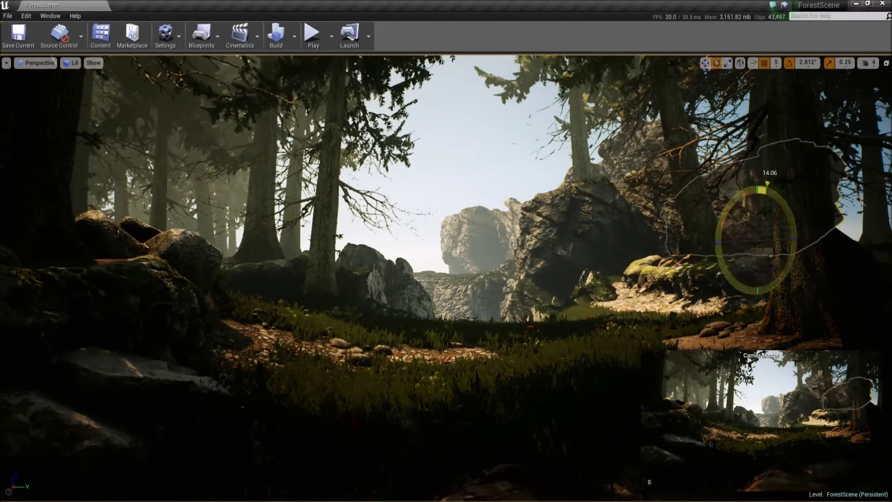
pyautogui.click(732, 279)
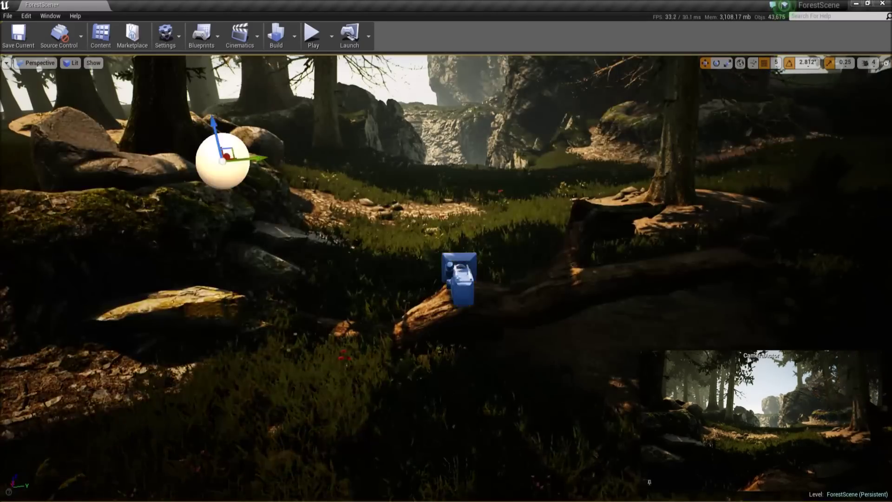
pyautogui.press('Escape')
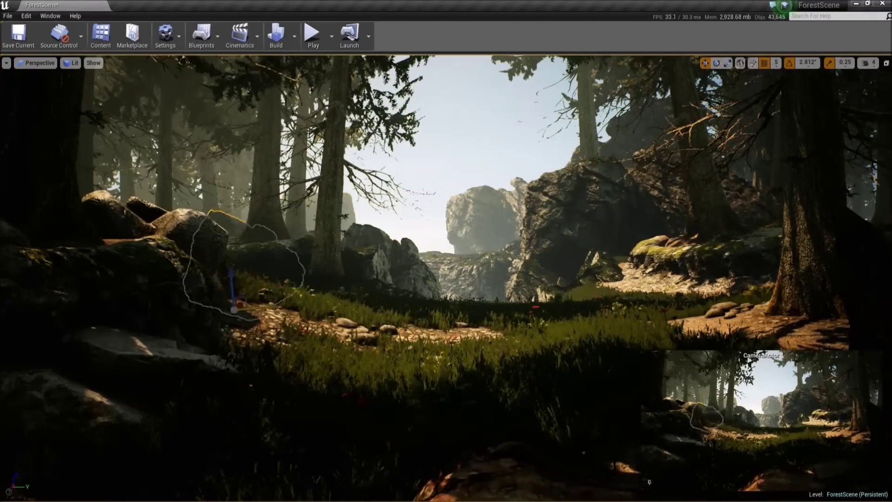
pyautogui.press('f')
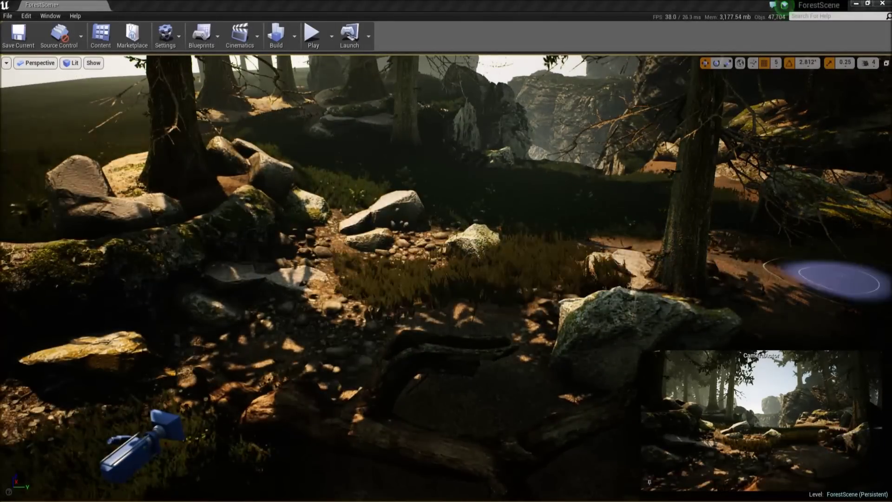
# Fly the view into the grassy clearing toward the cliff, dirt path and tree root
pyautogui.moveTo(832, 278); pyautogui.dragTo(482, 294, button='right')
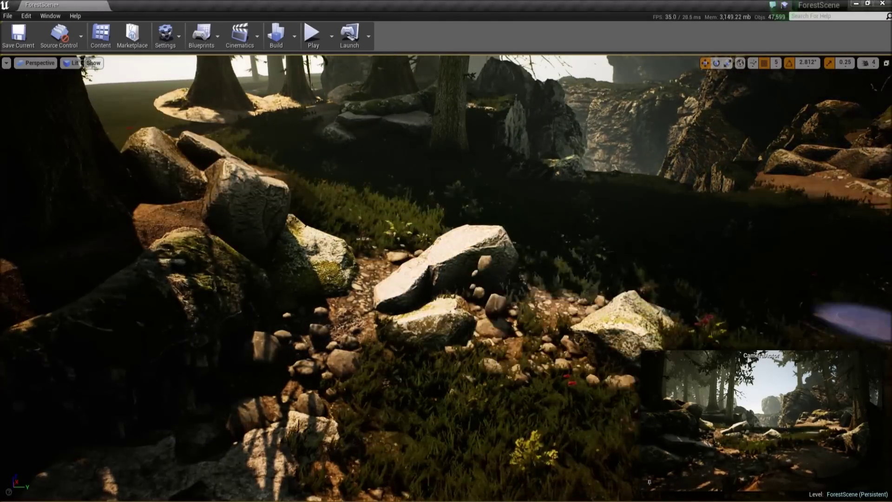
pyautogui.moveTo(850, 321)
pyautogui.mouseDown(button='right')
pyautogui.moveTo(564, 323)
pyautogui.moveTo(566, 169)
pyautogui.mouseUp(button='right')
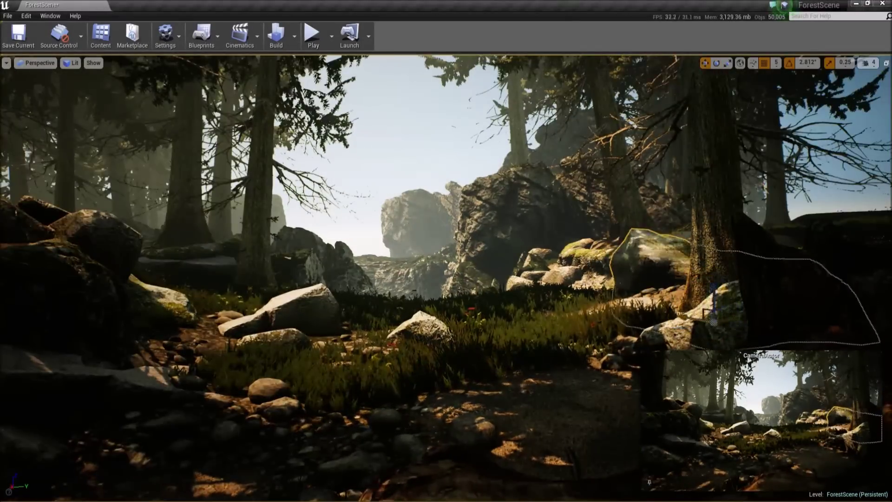
pyautogui.moveTo(472, 239); pyautogui.dragTo(567, 323, button='right')
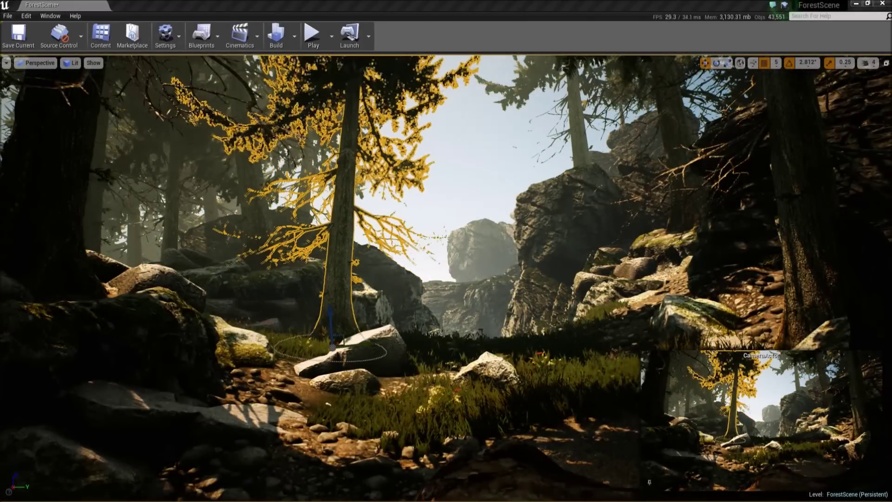
# Deselect the pine tree and fly through the trees to the mossy boulder
pyautogui.press('Escape')
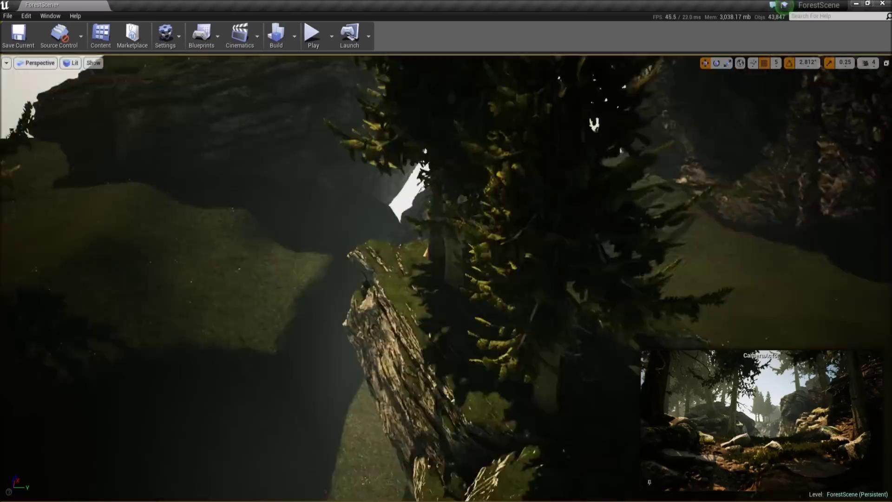
pyautogui.moveTo(497, 362); pyautogui.dragTo(497, 361, button='right')
pyautogui.moveTo(544, 172); pyautogui.dragTo(544, 172, button='right')
# Rotate the rock to a new orientation and reposition it deeper into the scene
pyautogui.press('e')
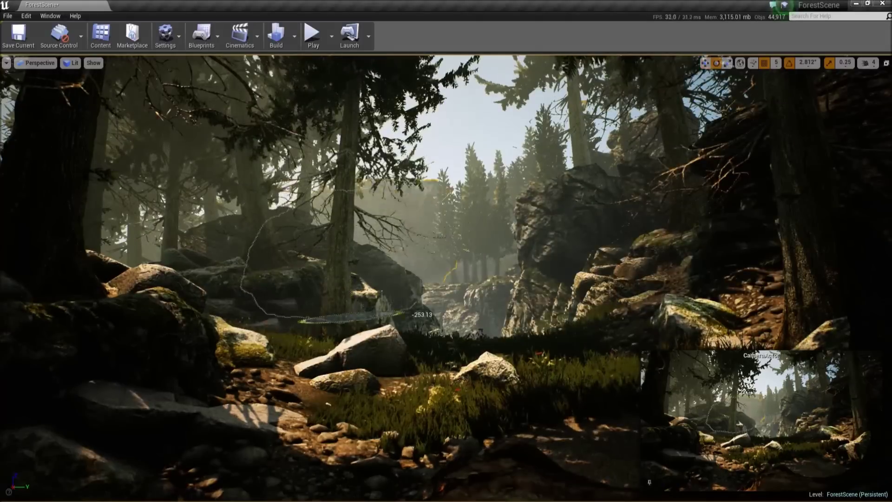
pyautogui.moveTo(495, 287); pyautogui.dragTo(476, 255)
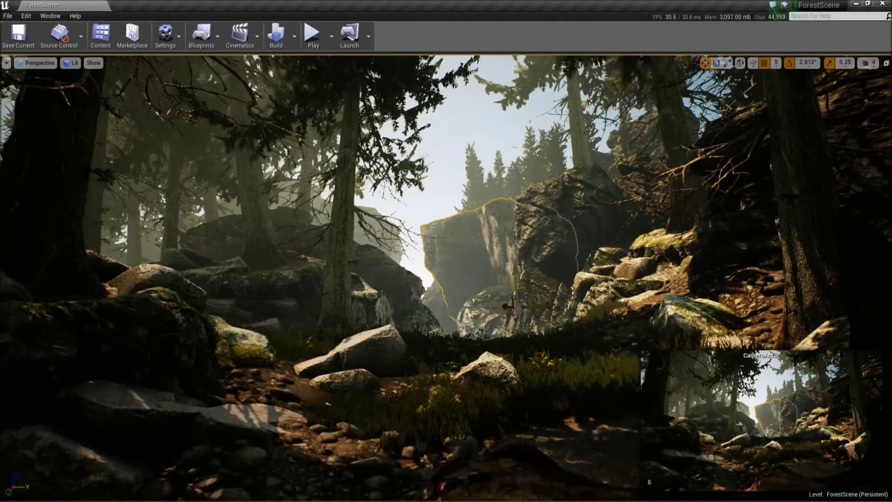
pyautogui.moveTo(328, 322); pyautogui.dragTo(320, 327)
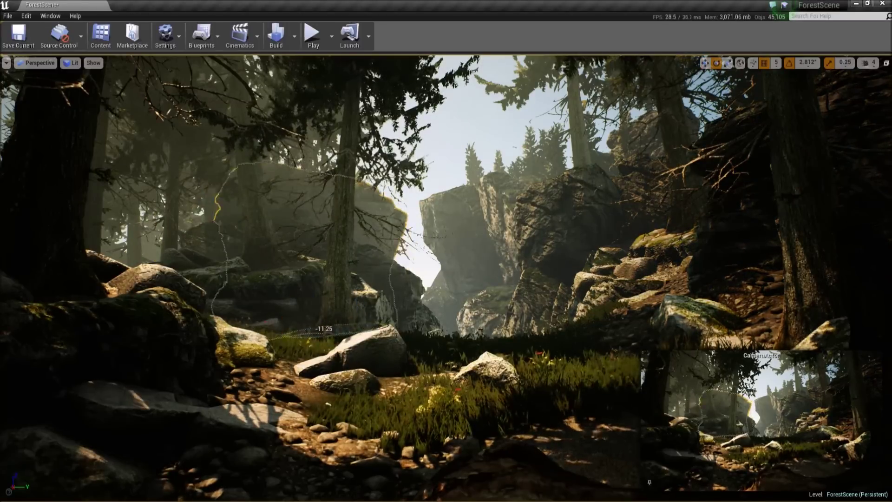
pyautogui.moveTo(433, 270); pyautogui.dragTo(387, 281)
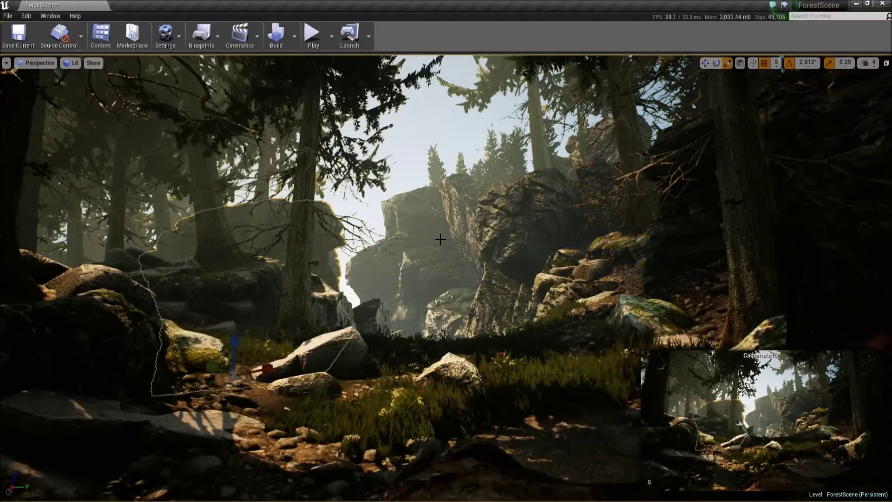
pyautogui.moveTo(344, 296); pyautogui.dragTo(325, 321)
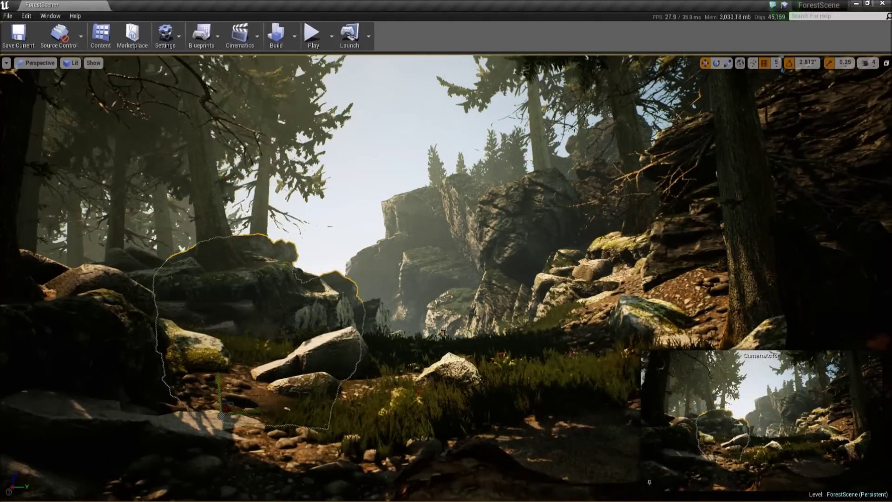
pyautogui.moveTo(212, 423); pyautogui.dragTo(453, 316)
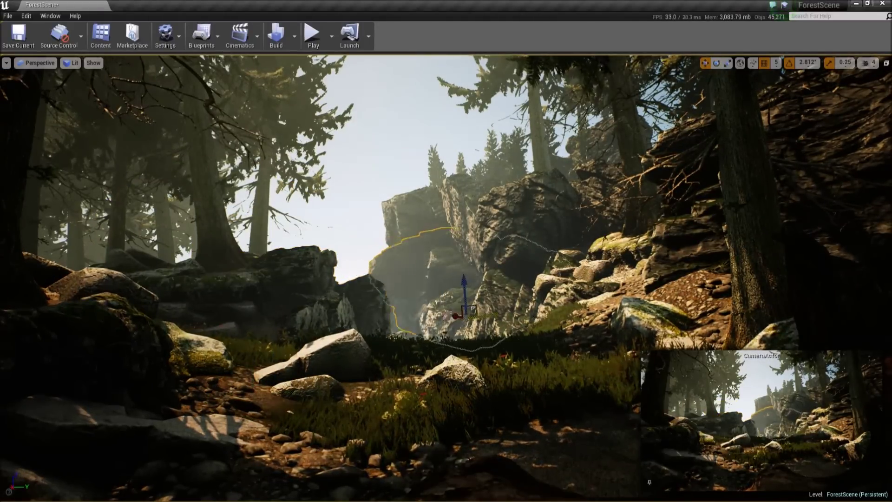
pyautogui.moveTo(443, 321); pyautogui.dragTo(447, 327)
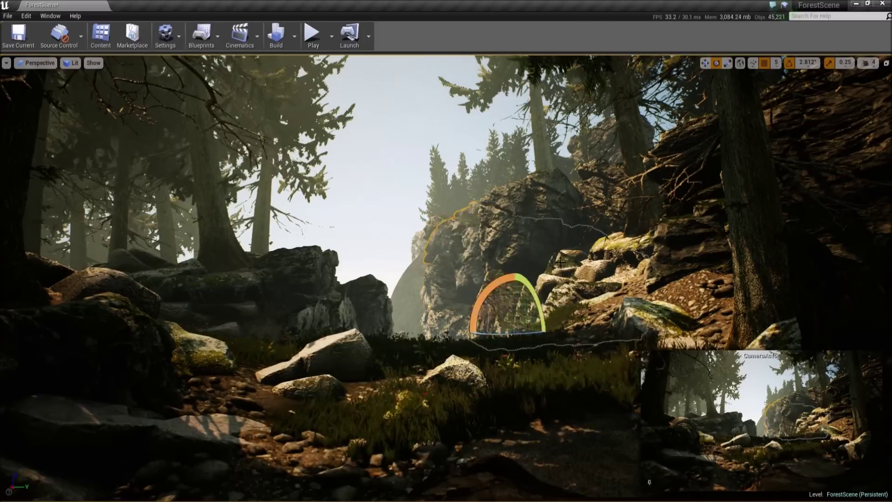
# Select the left pine, rotate the rock by -11.25 degrees, and fly out of the cliff gap
pyautogui.press('Delete')
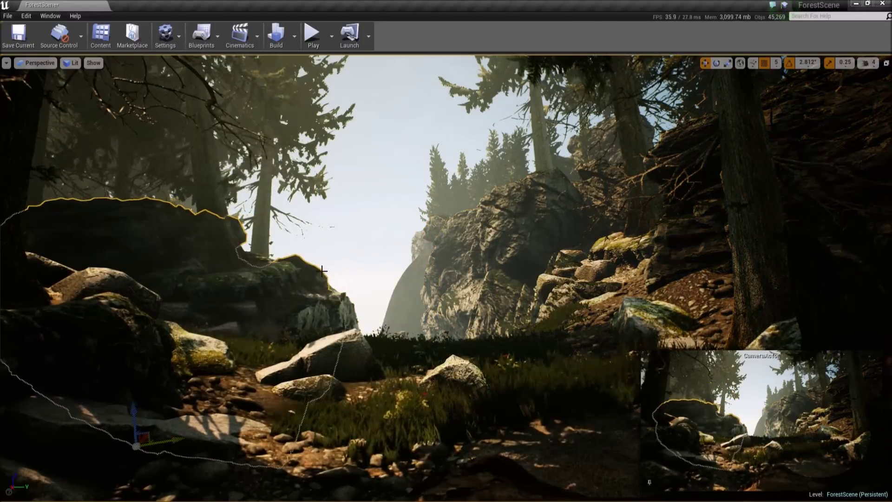
pyautogui.click(316, 195)
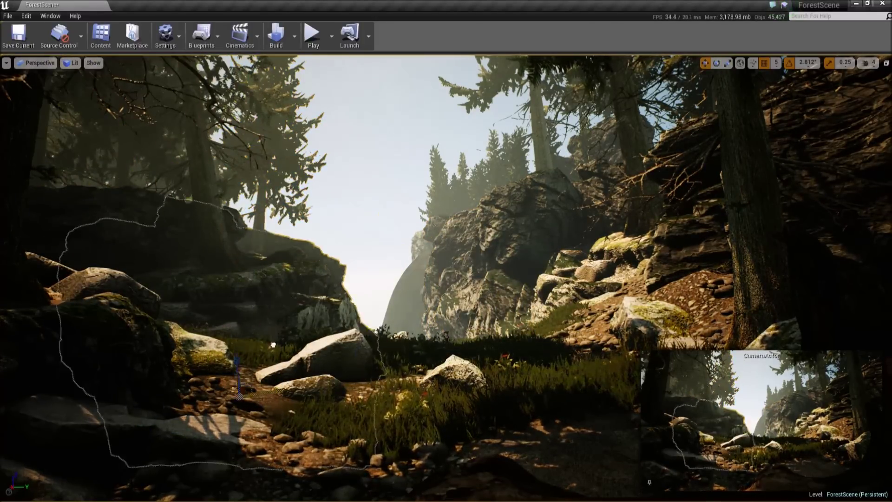
pyautogui.moveTo(440, 336)
pyautogui.mouseDown(button='right')
pyautogui.moveTo(516, 262)
pyautogui.moveTo(548, 350)
pyautogui.mouseUp(button='right')
pyautogui.moveTo(548, 351)
pyautogui.mouseDown()
pyautogui.moveTo(376, 392)
pyautogui.moveTo(490, 401)
pyautogui.mouseUp()
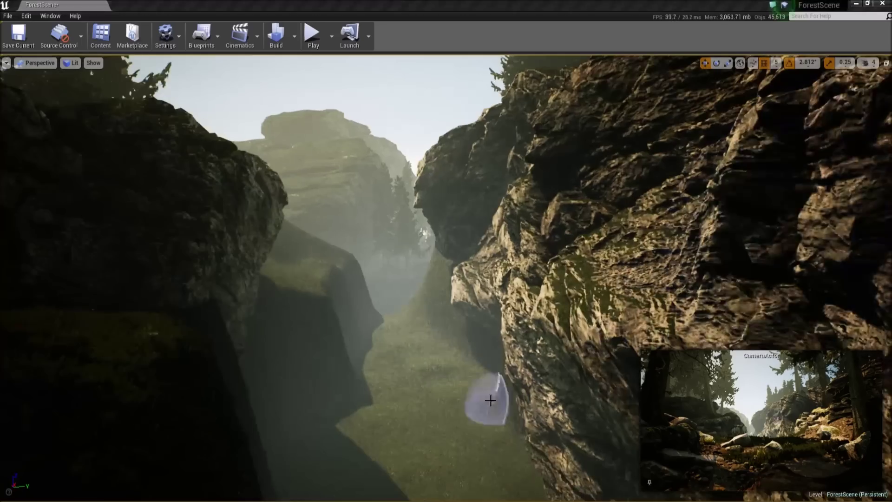
pyautogui.moveTo(403, 318)
pyautogui.mouseDown()
pyautogui.moveTo(530, 208)
pyautogui.moveTo(487, 207)
pyautogui.mouseUp()
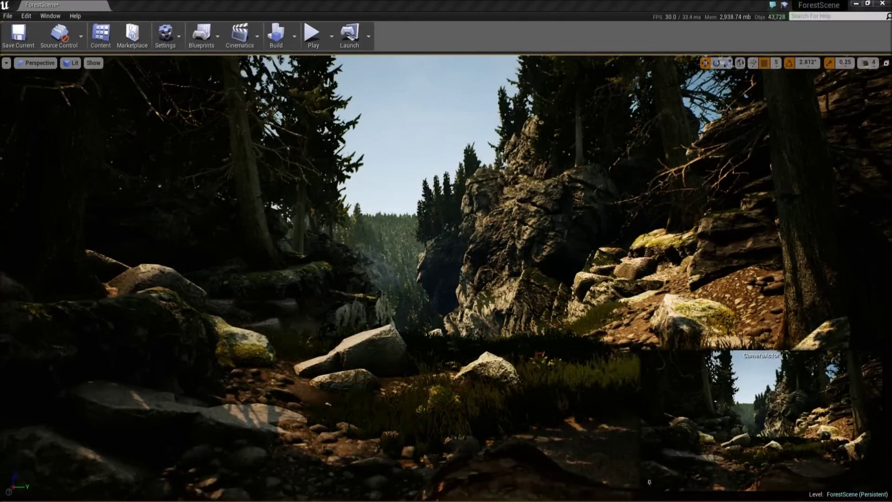
# Save the level and rotate the selected rock about 28 degrees
pyautogui.hotkey('ctrl', 's')
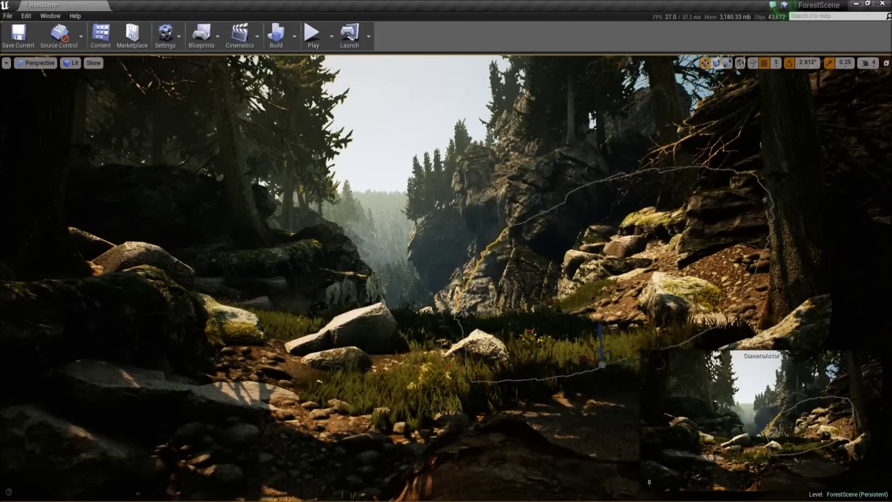
pyautogui.press('e')
pyautogui.moveTo(557, 278); pyautogui.dragTo(580, 273)
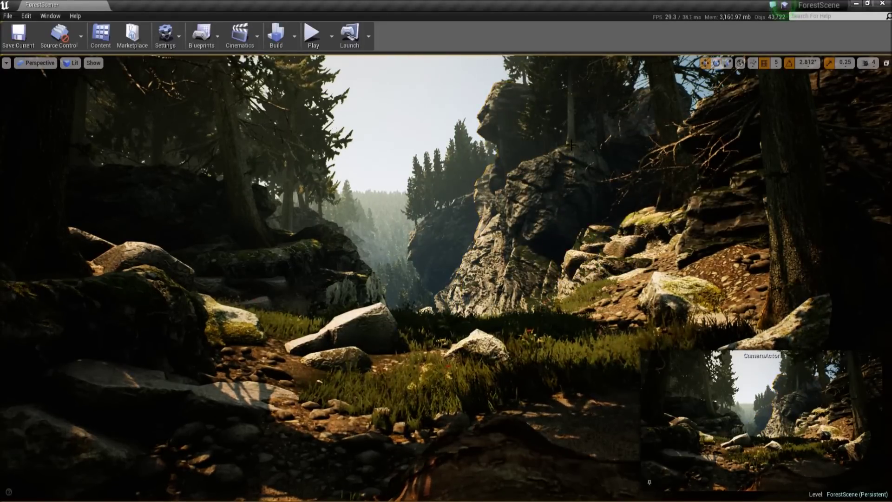
# Try moving the cliff rock up to the cliff base, frame it, then undo the move
pyautogui.click(571, 145)
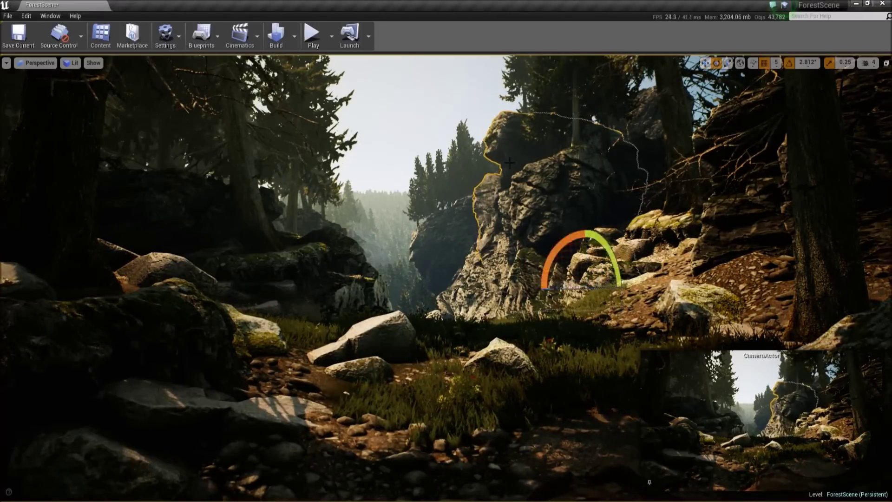
pyautogui.moveTo(520, 411); pyautogui.dragTo(392, 284)
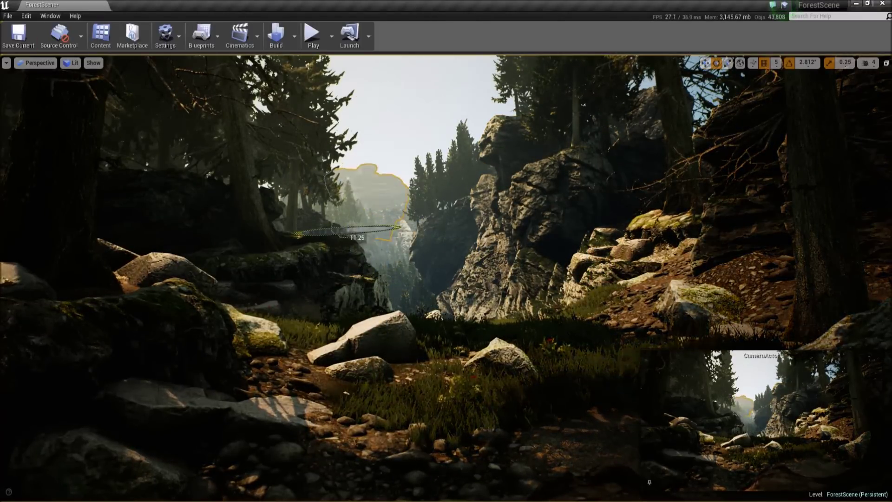
pyautogui.press('f')
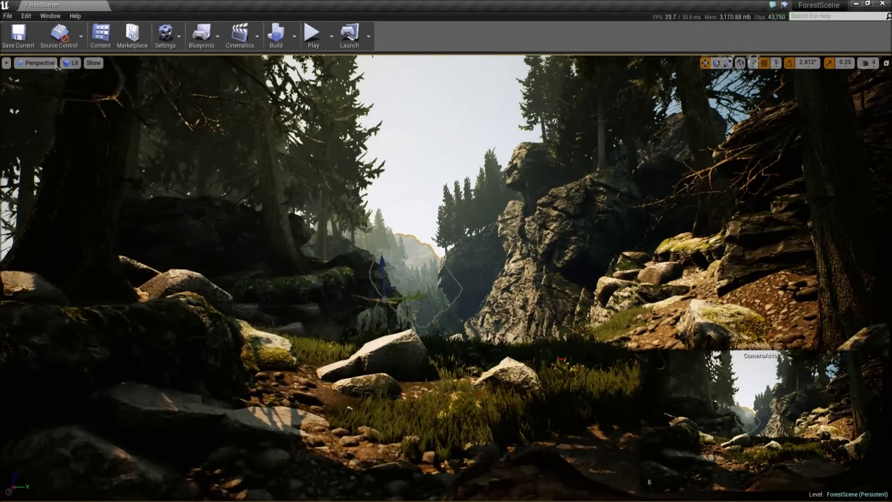
pyautogui.hotkey('ctrl', 'z')
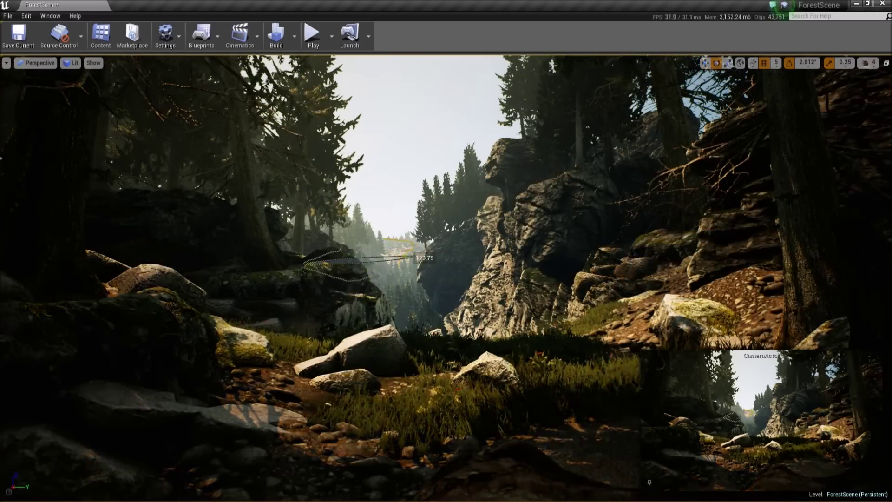
pyautogui.press('e')
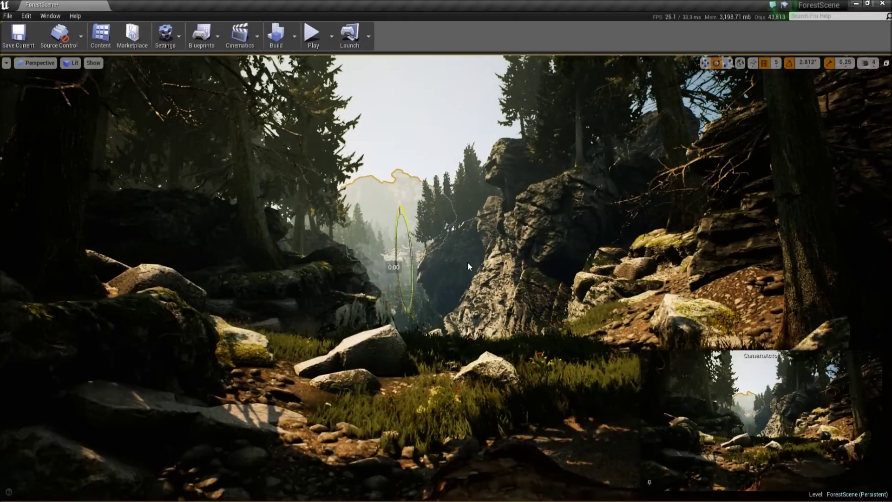
pyautogui.press('g')
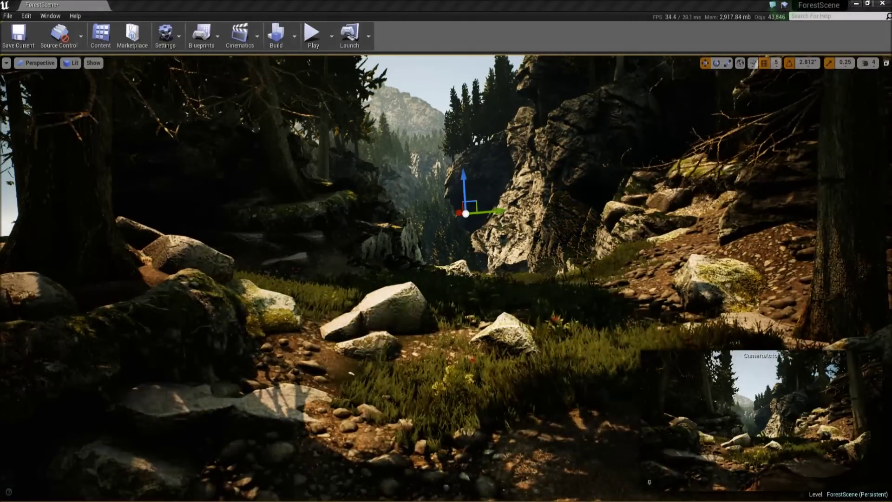
# Lower the point light onto the front rock and focus the view on it
pyautogui.moveTo(465, 214); pyautogui.dragTo(384, 318)
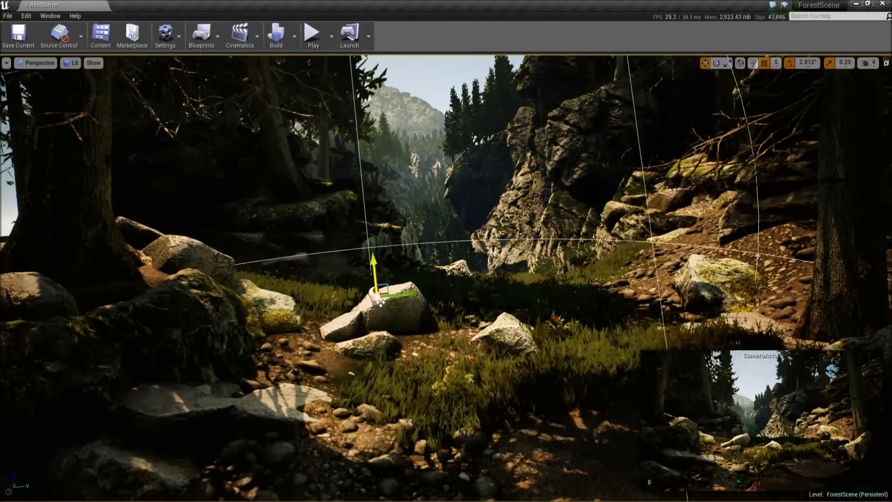
pyautogui.press('f')
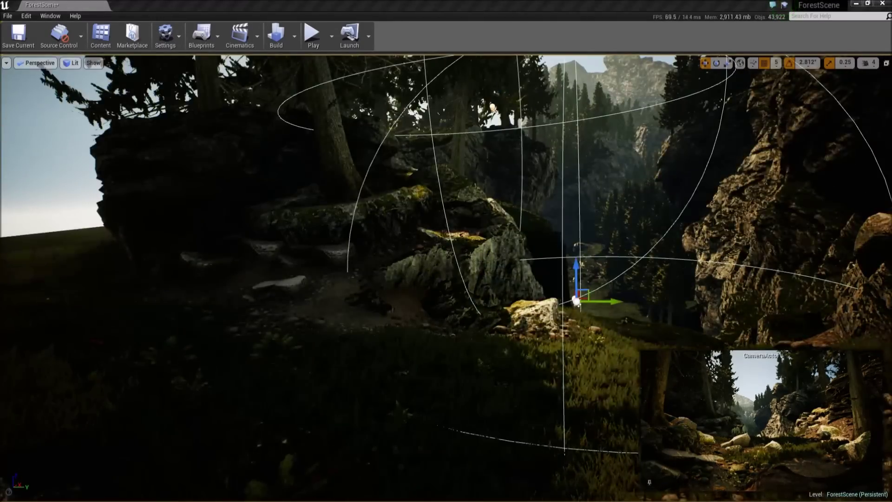
pyautogui.moveTo(525, 251); pyautogui.dragTo(555, 200, button='right')
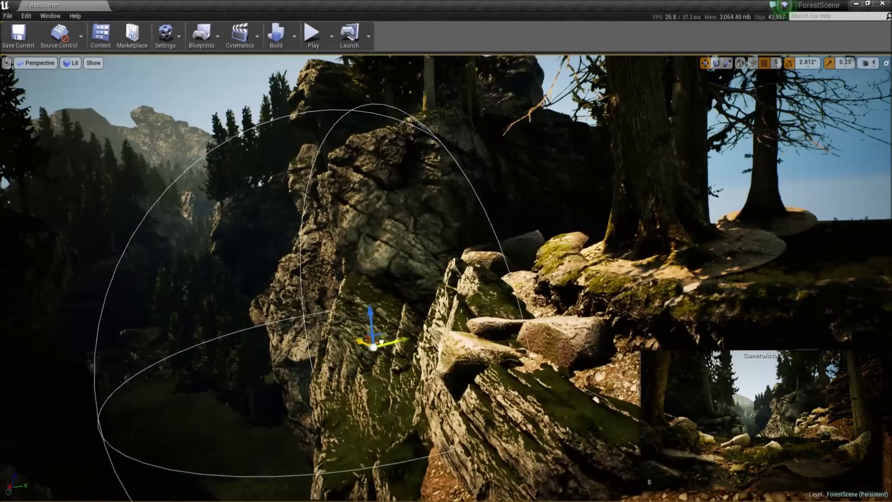
pyautogui.moveTo(381, 342); pyautogui.dragTo(403, 212, button='right')
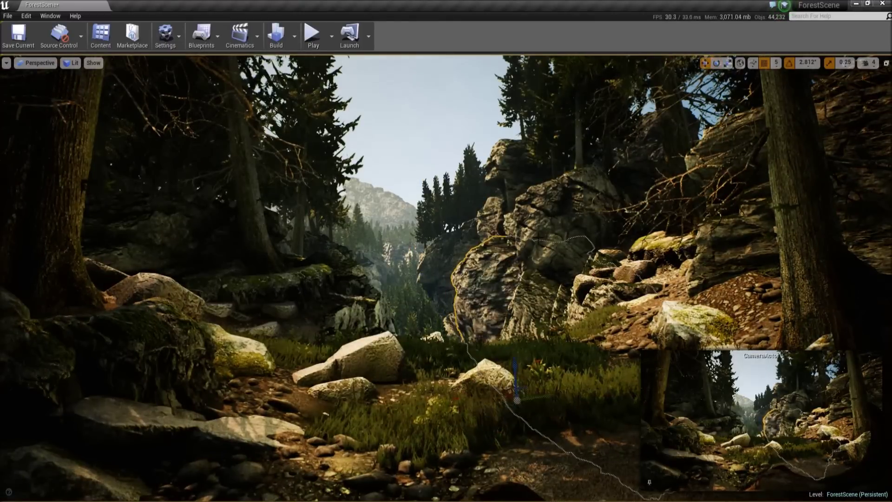
# Select the neighbouring rock and the boulder through the viewport context menu
pyautogui.rightClick(405, 195)
pyautogui.click(604, 433)
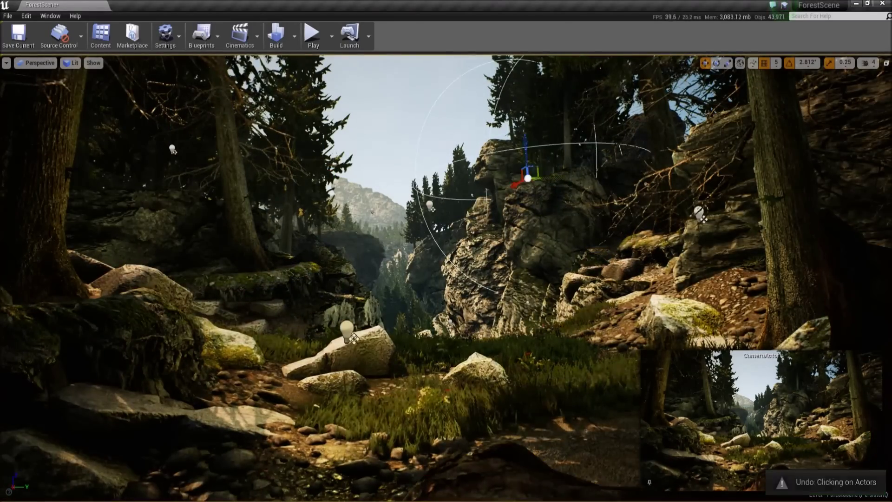
pyautogui.rightClick(631, 187)
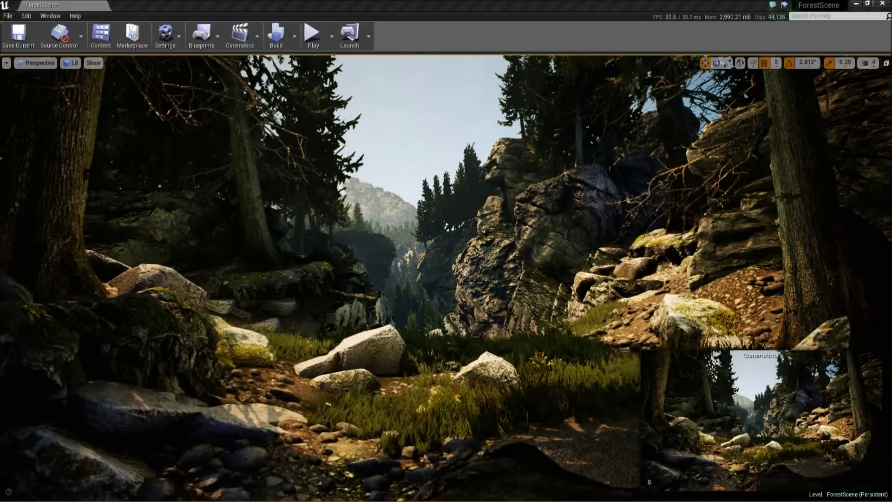
# Save the ForestScene level
pyautogui.hotkey('ctrl', 's')
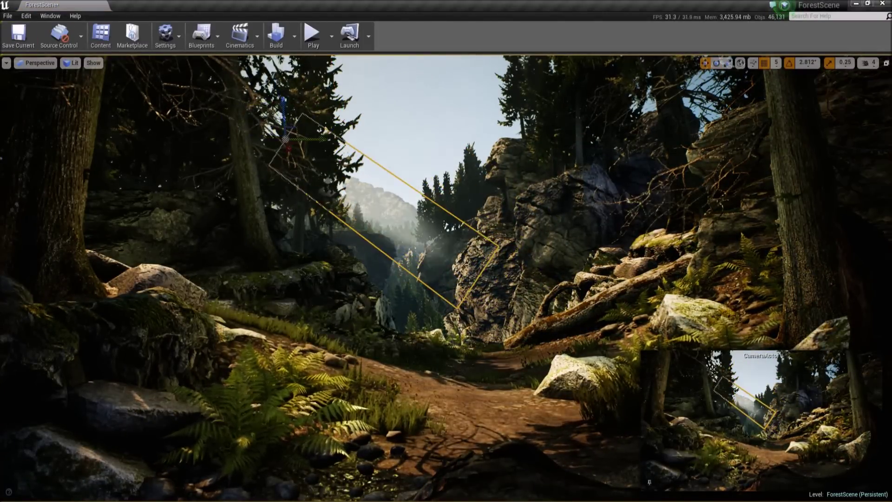
# Switch the camera's gizmo to rotation mode for tilting
pyautogui.press('e')
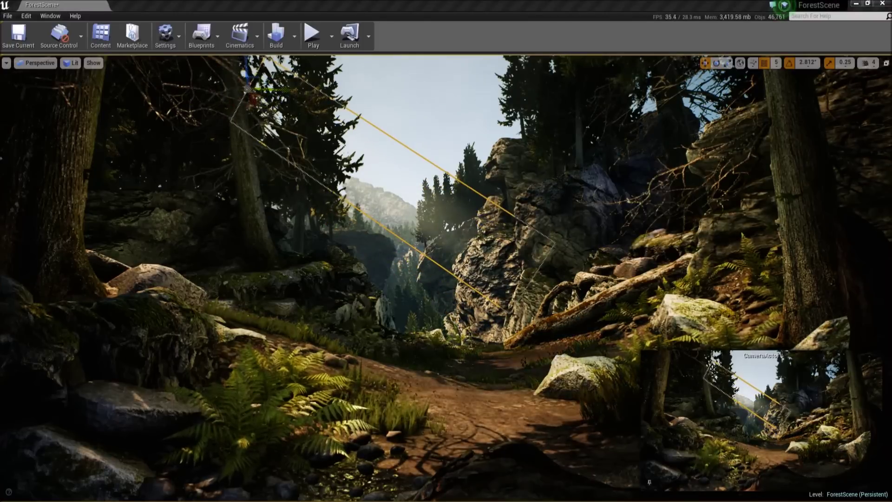
pyautogui.press('e')
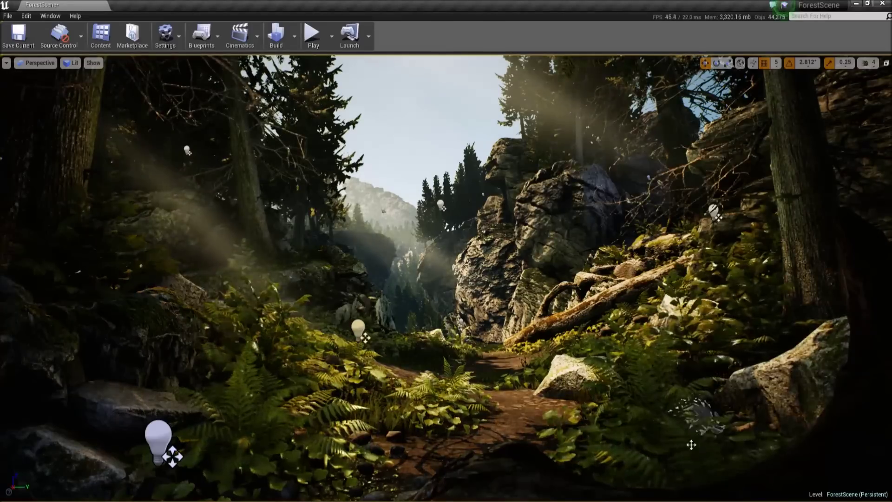
# Toggle game view with G to hide editor icons and preview the scene
pyautogui.press('g')
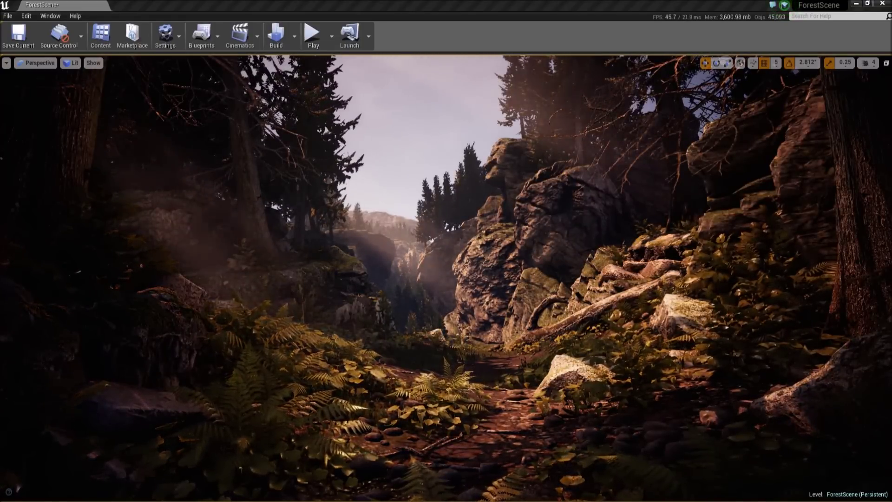
# Delete the rock overhang above the path and rotate the right-side cliff rock by -11.25 degrees
pyautogui.press('g')
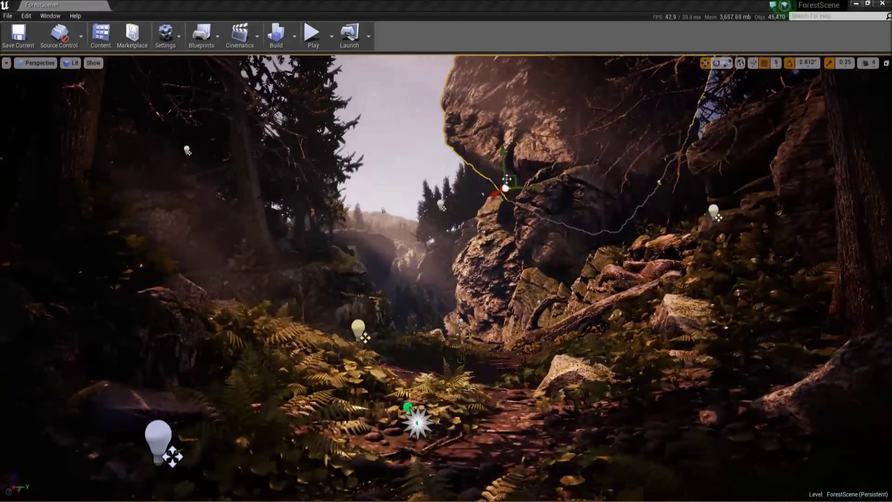
pyautogui.press('Delete')
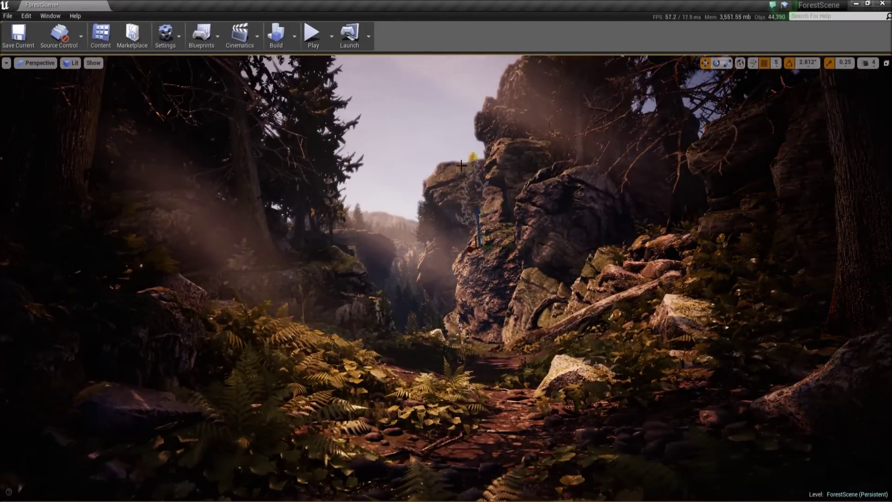
pyautogui.moveTo(462, 165); pyautogui.dragTo(559, 437)
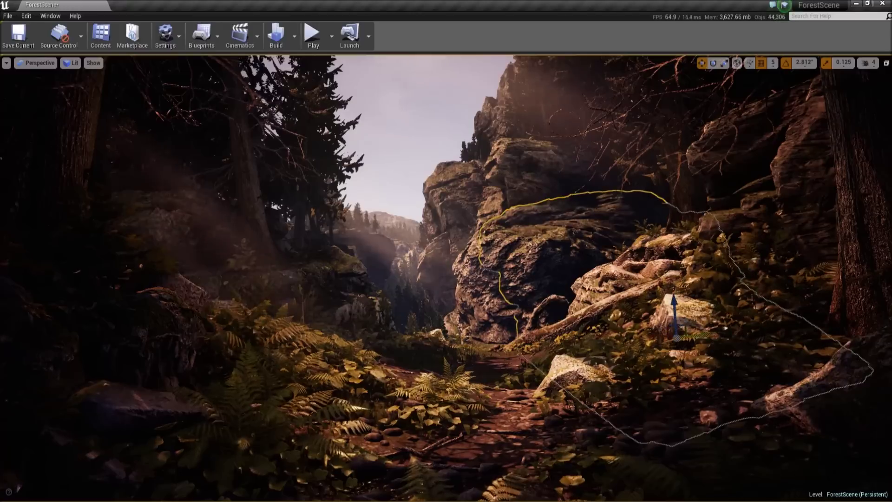
pyautogui.press('e')
pyautogui.moveTo(601, 337); pyautogui.dragTo(595, 330)
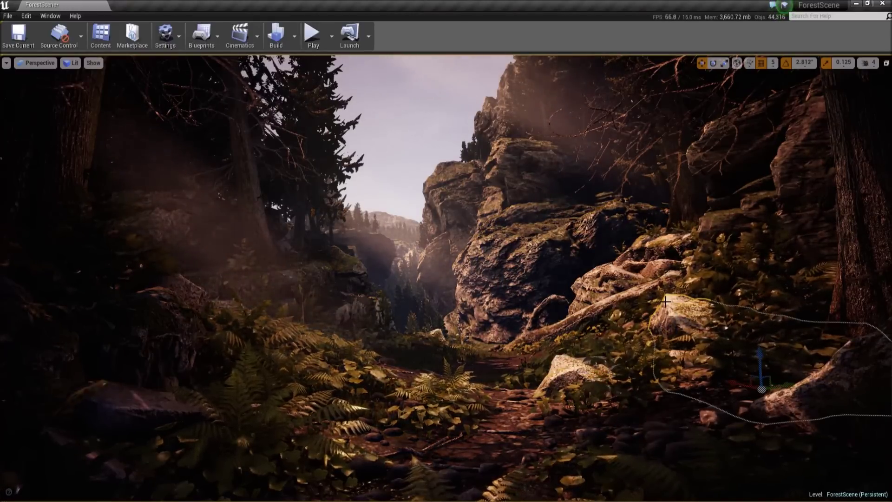